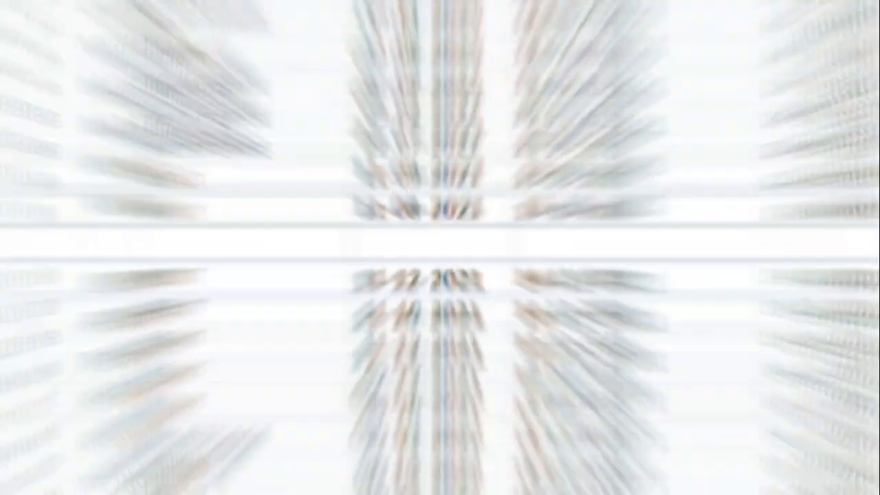
Step: Fill the header cells from id to loan_status (A1:K1) with Orange, Accent 2, Lighter 40%
{"action": "left_click", "coordinate": [129, 112]}
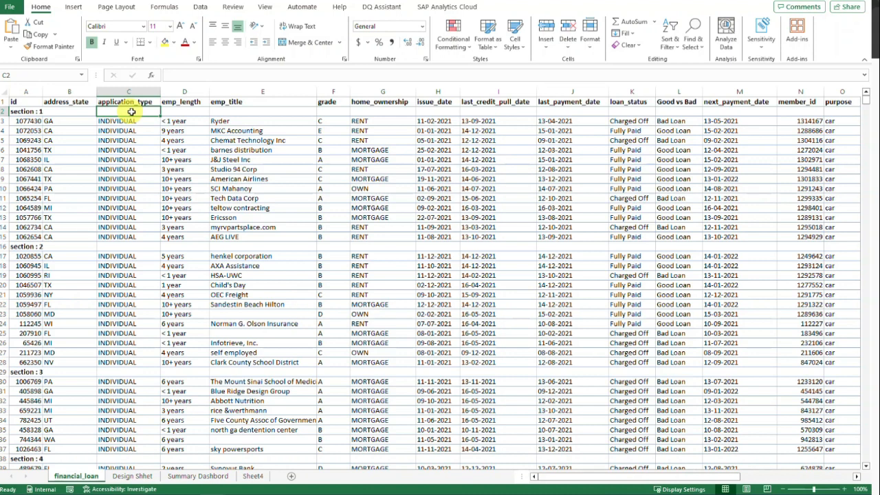
{"action": "left_click", "coordinate": [22, 111]}
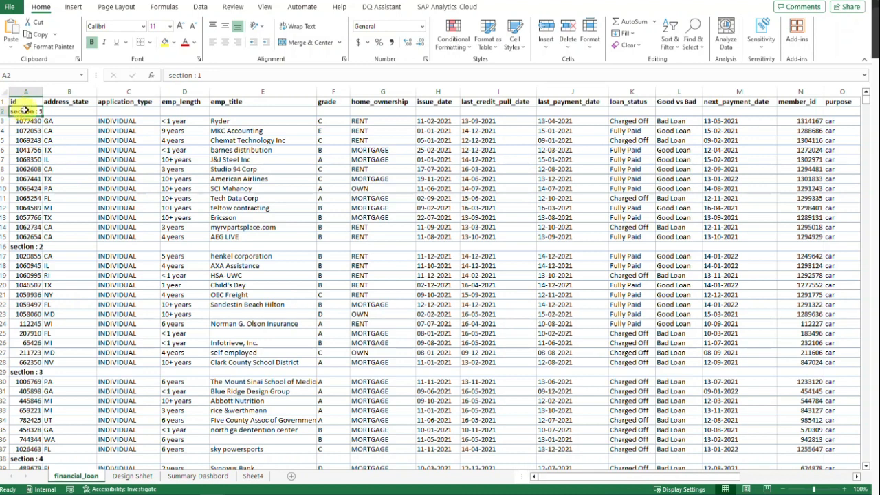
{"action": "left_click_drag", "start_coordinate": [20, 102], "coordinate": [626, 99]}
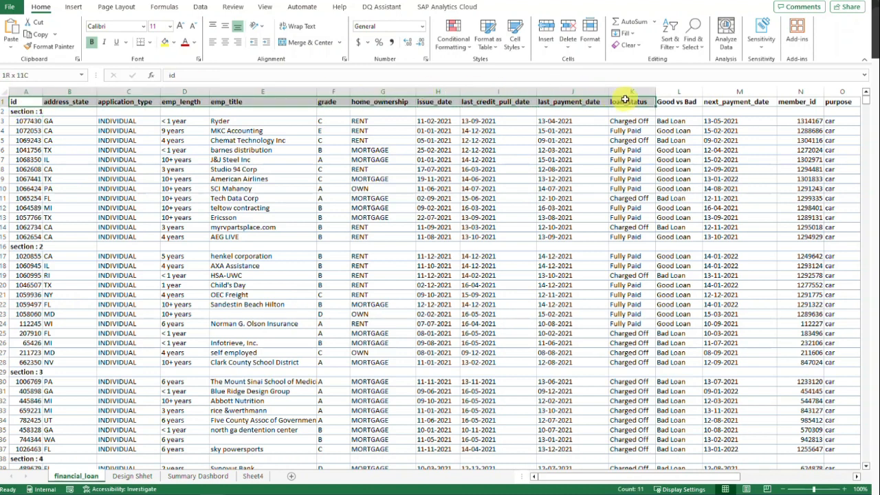
{"action": "left_click", "coordinate": [174, 43]}
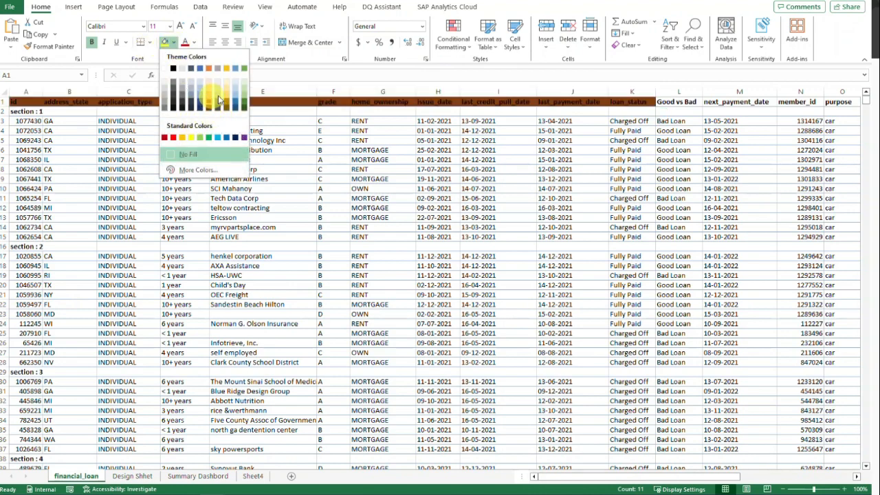
{"action": "left_click", "coordinate": [244, 138]}
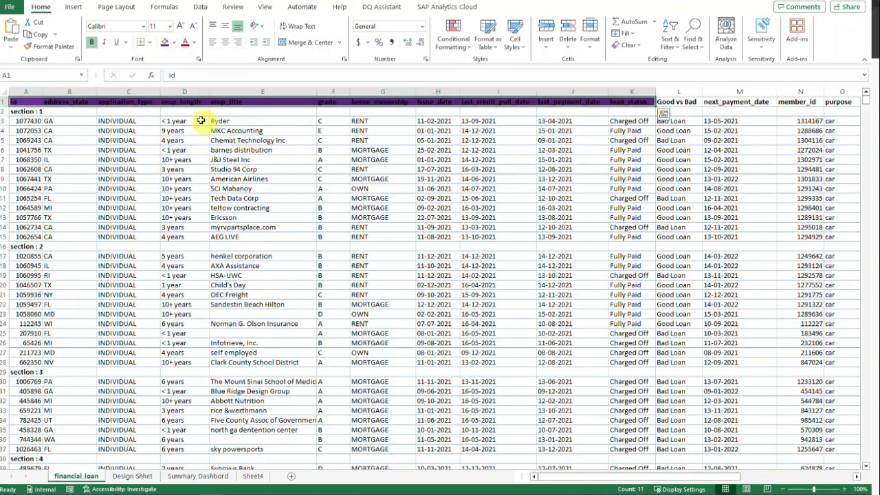
{"action": "left_click", "coordinate": [174, 43]}
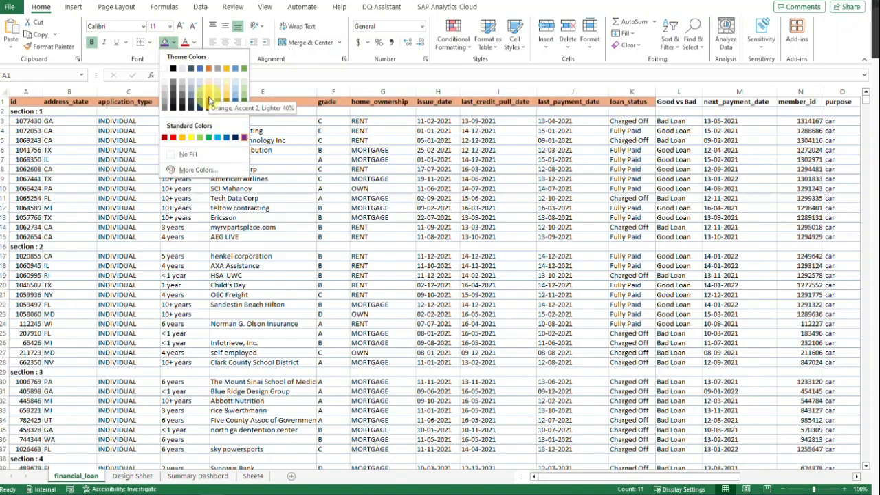
{"action": "left_click", "coordinate": [209, 106]}
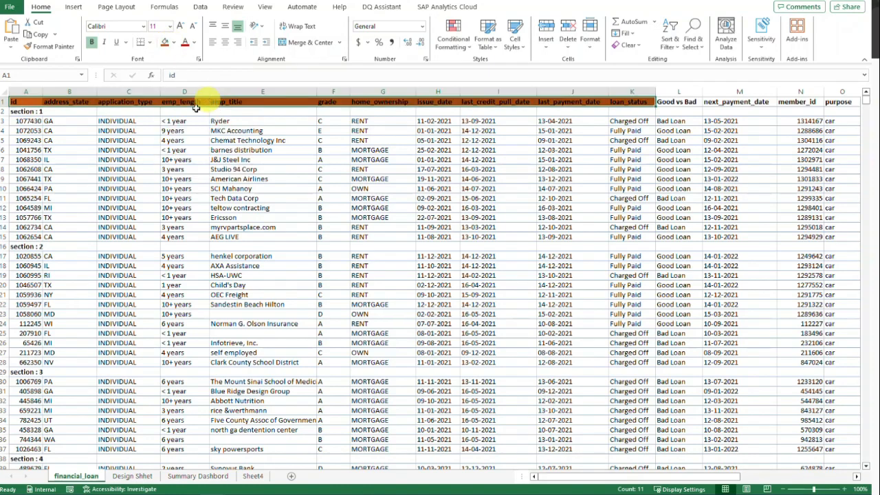
{"action": "left_click", "coordinate": [174, 43]}
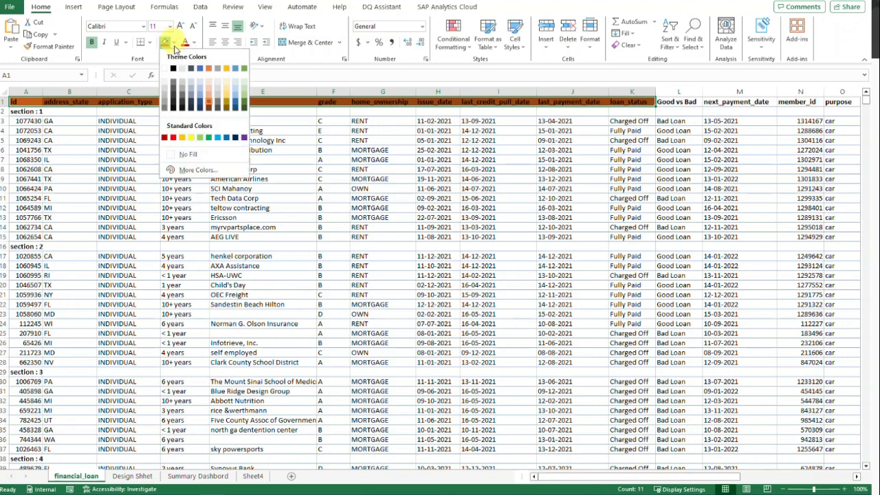
{"action": "left_click", "coordinate": [209, 95]}
{"action": "left_click", "coordinate": [115, 111]}
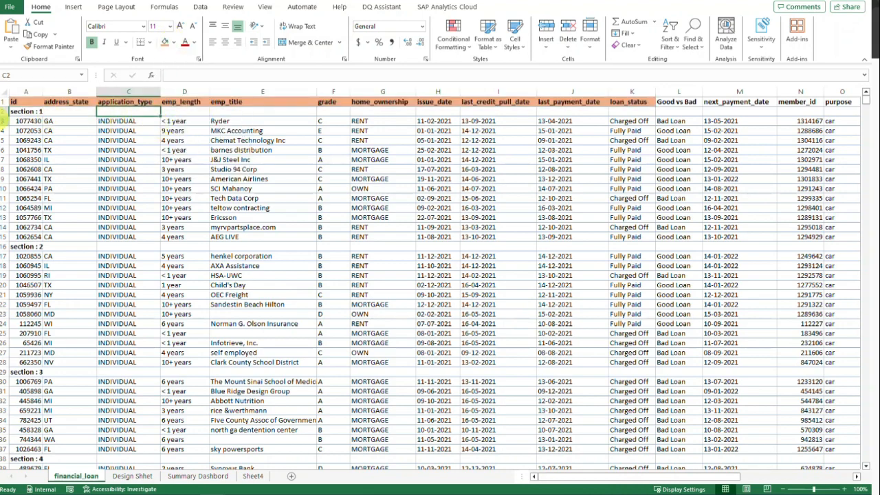
Step: Merge and center the "section : 1" row across A2:K2 and fill it with a light orange tint
{"action": "left_click_drag", "start_coordinate": [13, 111], "coordinate": [642, 110]}
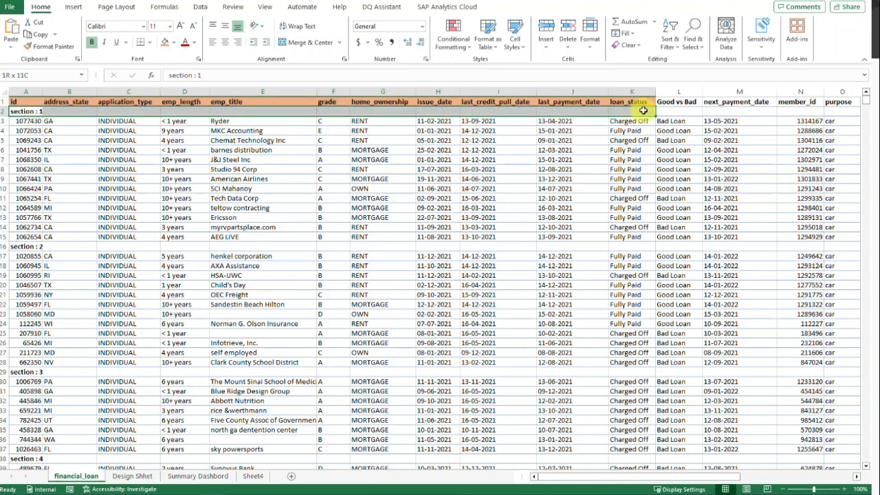
{"action": "left_click_drag", "start_coordinate": [643, 110], "coordinate": [610, 113]}
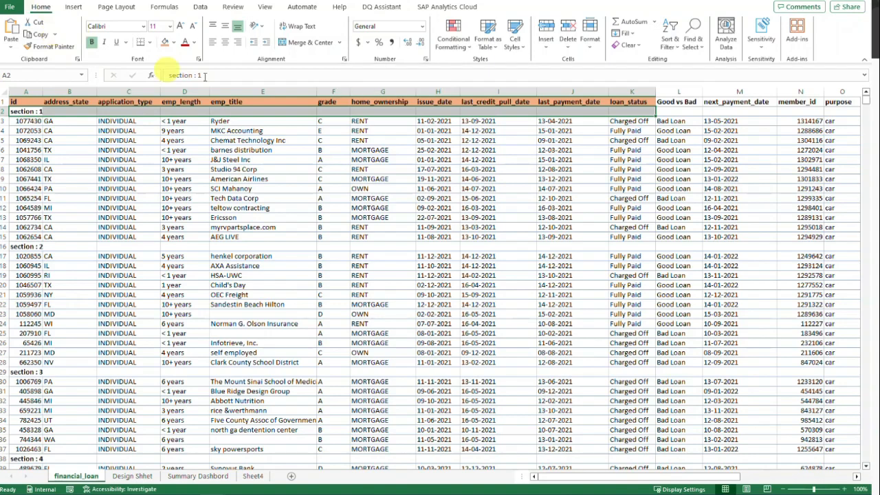
{"action": "left_click", "coordinate": [340, 44]}
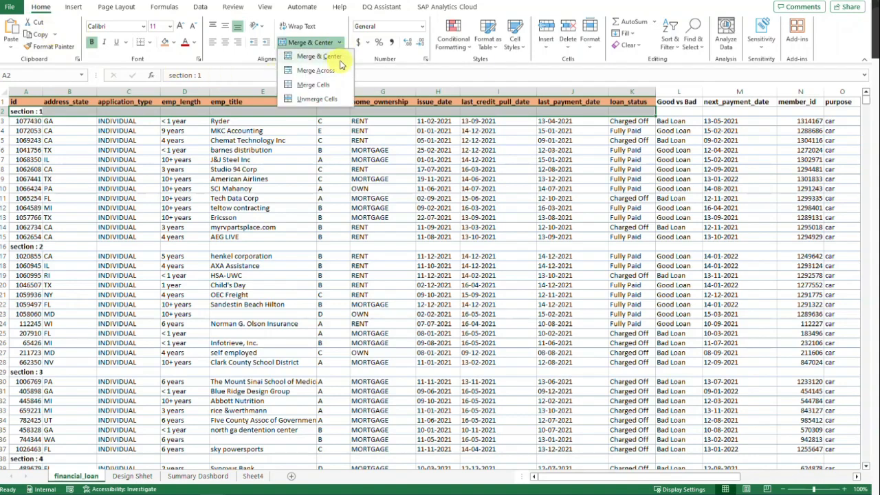
{"action": "left_click", "coordinate": [320, 56]}
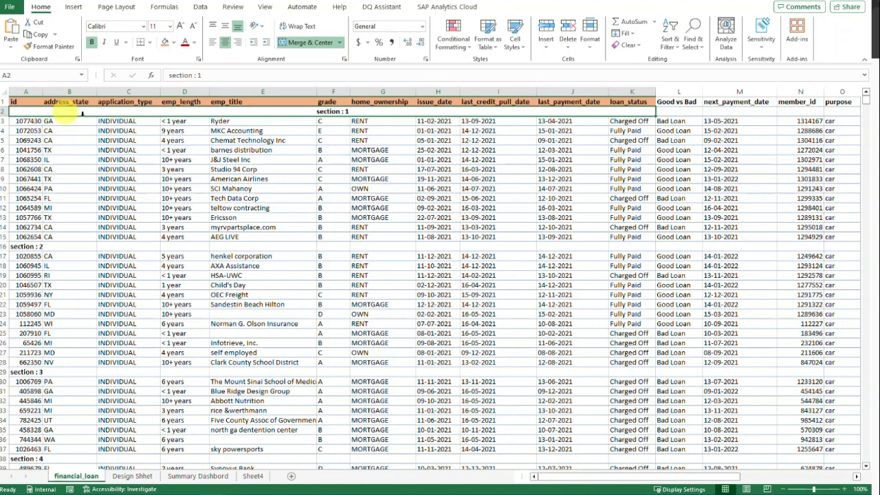
{"action": "left_click", "coordinate": [174, 42]}
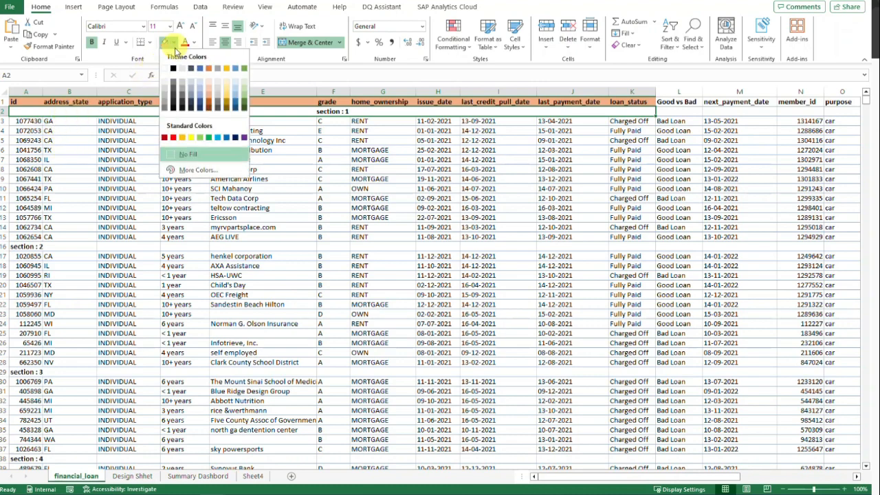
{"action": "left_click", "coordinate": [209, 88]}
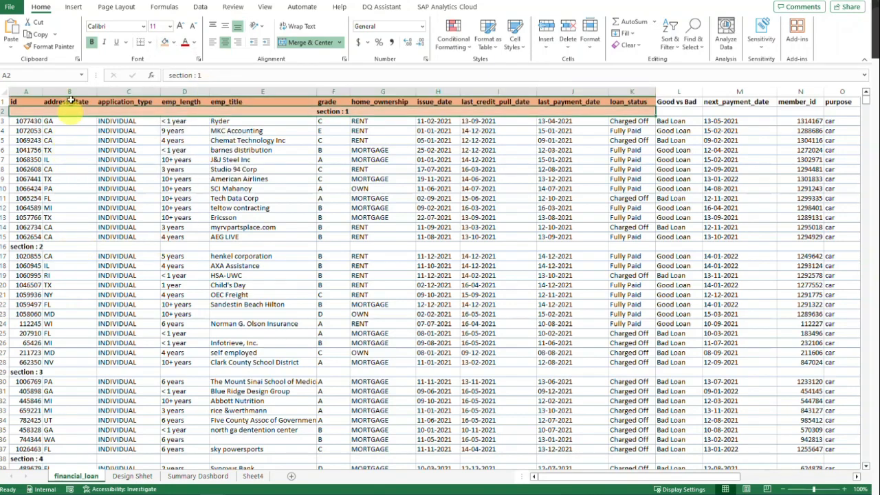
Step: Copy the merged, orange-filled formatting of the "section : 1" row to the "section : 2" and "section : 3" rows with Format Painter
{"action": "left_click", "coordinate": [50, 46]}
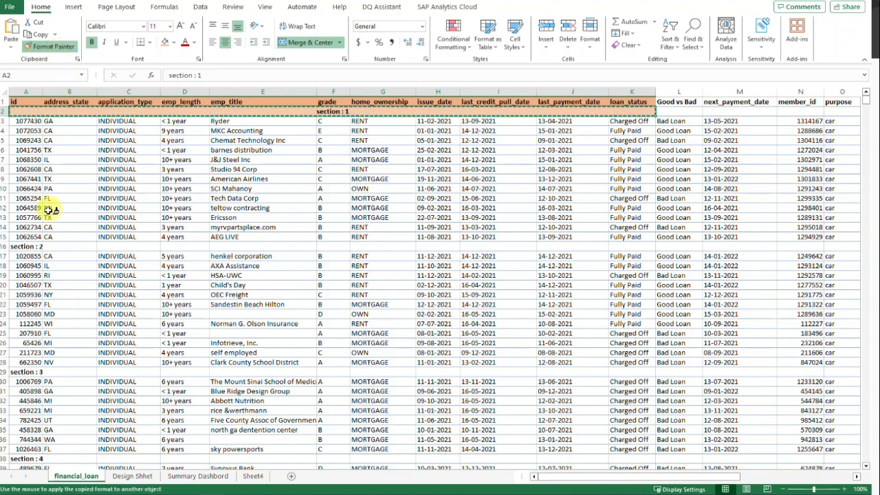
{"action": "left_click", "coordinate": [31, 246]}
{"action": "left_click", "coordinate": [42, 372]}
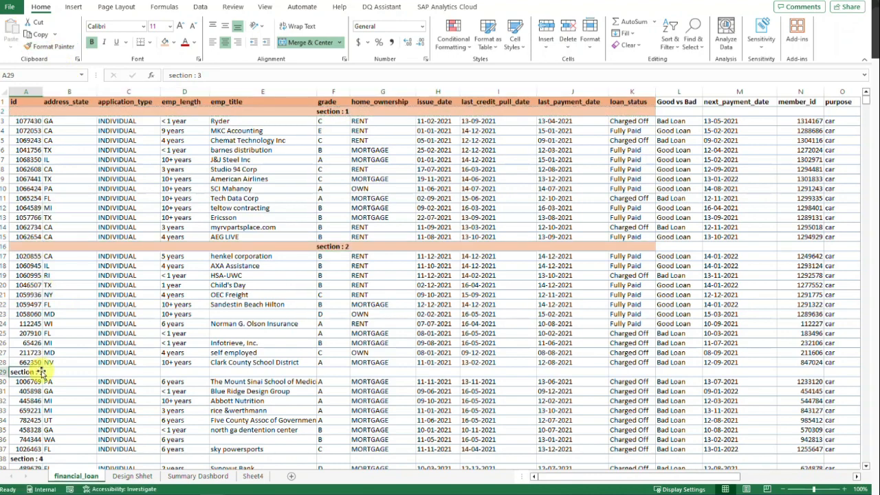
{"action": "left_click", "coordinate": [51, 246]}
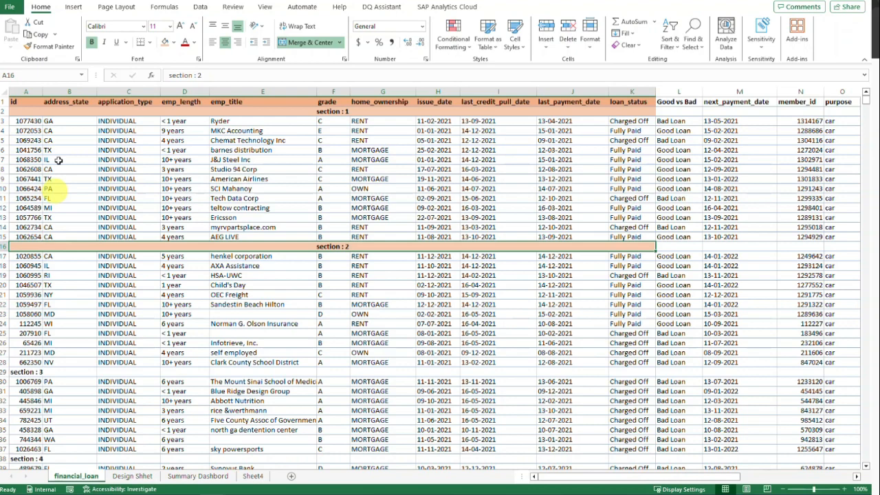
{"action": "left_click", "coordinate": [50, 46]}
{"action": "left_click", "coordinate": [33, 371]}
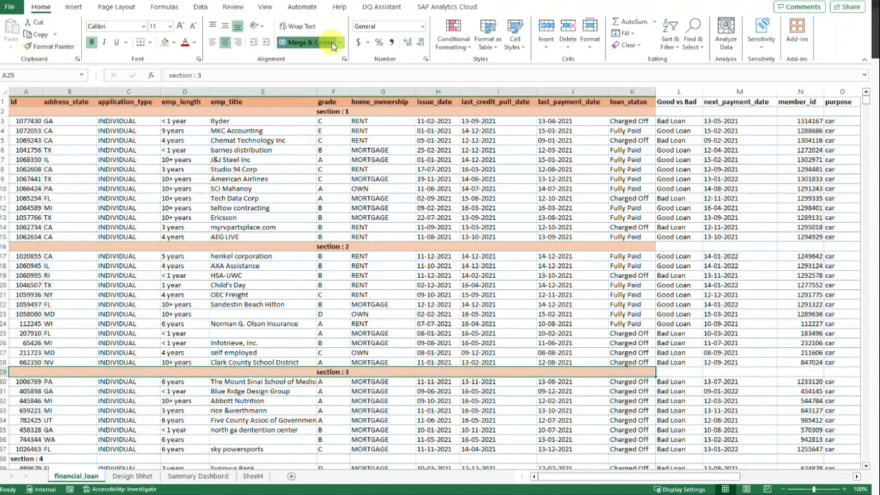
Step: Look through the header row from issue_date out to total_payment and return to the first columns
{"action": "left_click", "coordinate": [337, 113]}
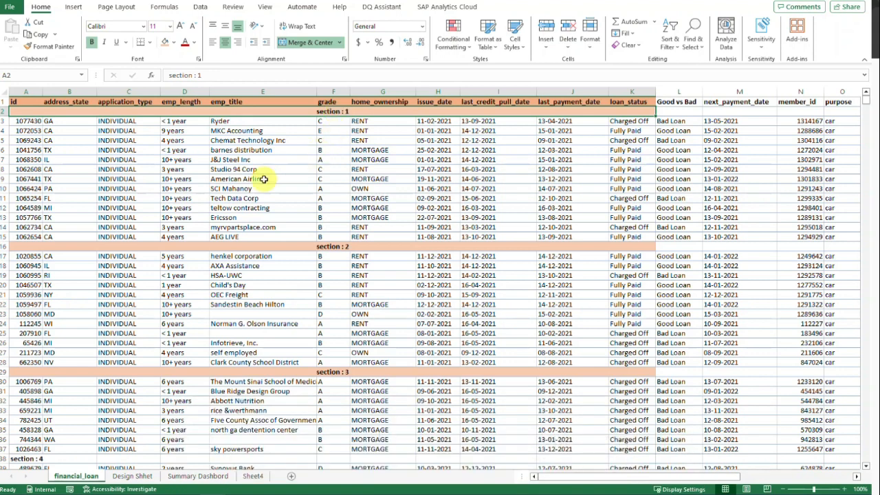
{"action": "left_click", "coordinate": [379, 141]}
{"action": "left_click", "coordinate": [435, 101]}
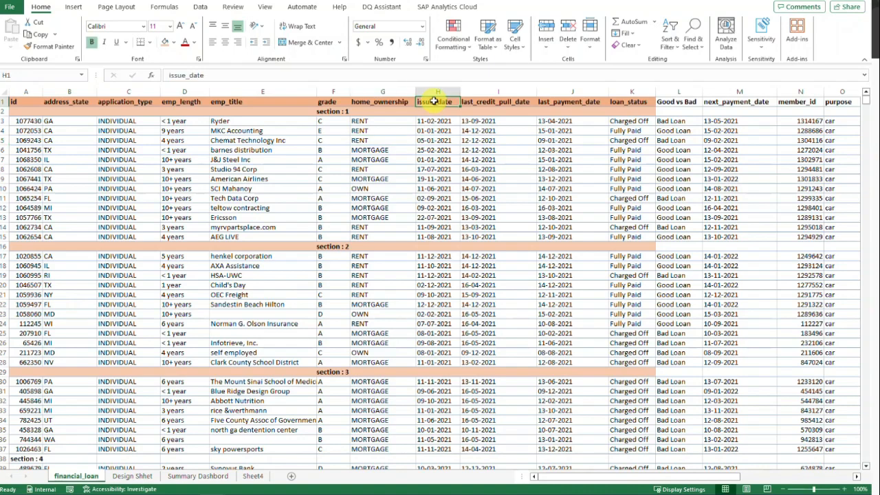
{"action": "key", "text": "ctrl+Right"}
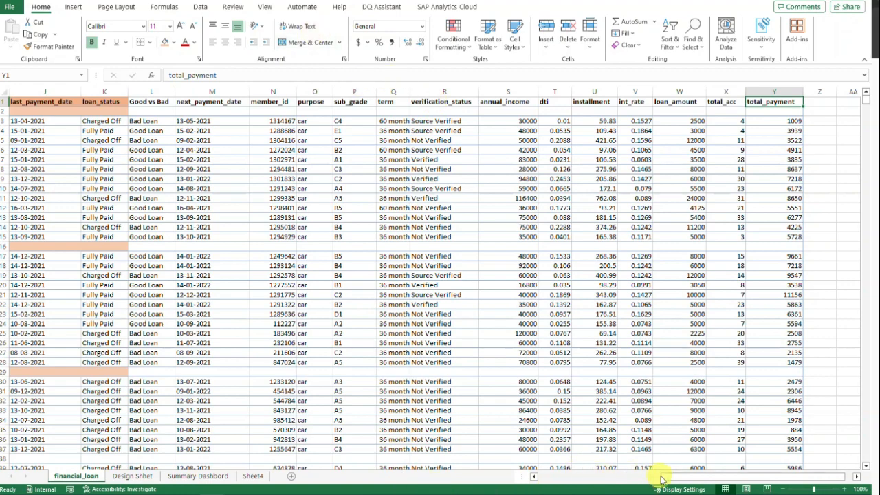
{"action": "left_click_drag", "start_coordinate": [662, 479], "coordinate": [501, 482]}
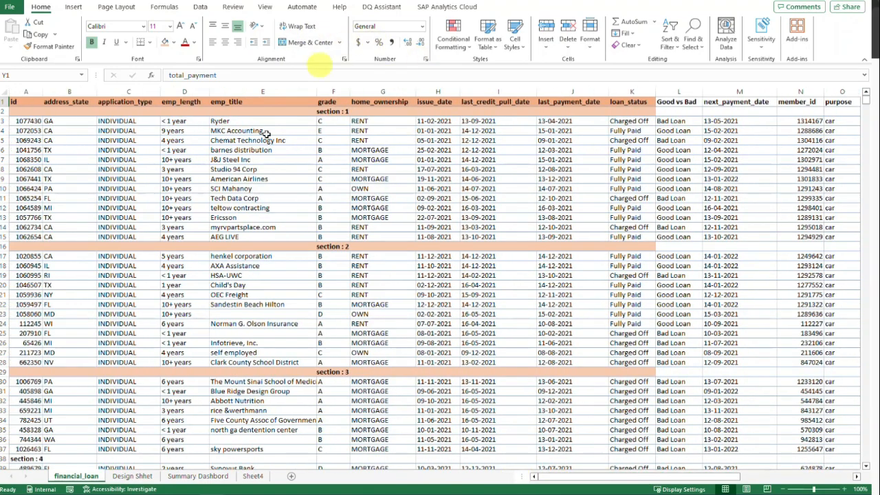
Step: Try to select only the home_ownership cells from the header down to row 18, across the merged section rows
{"action": "left_click", "coordinate": [380, 119]}
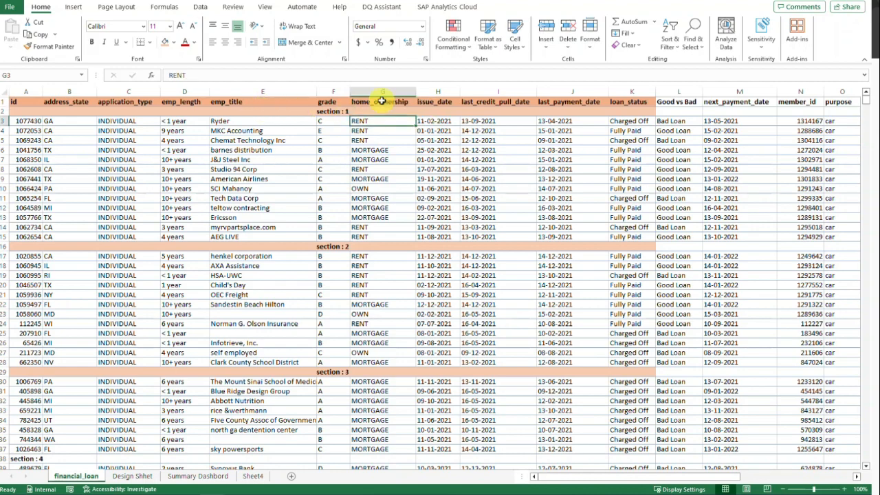
{"action": "left_click_drag", "start_coordinate": [378, 102], "coordinate": [364, 269]}
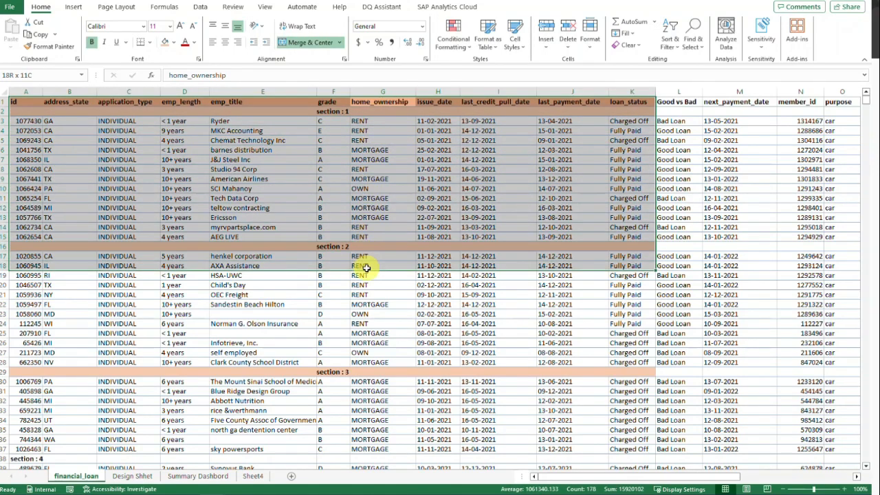
{"action": "left_click", "coordinate": [311, 110]}
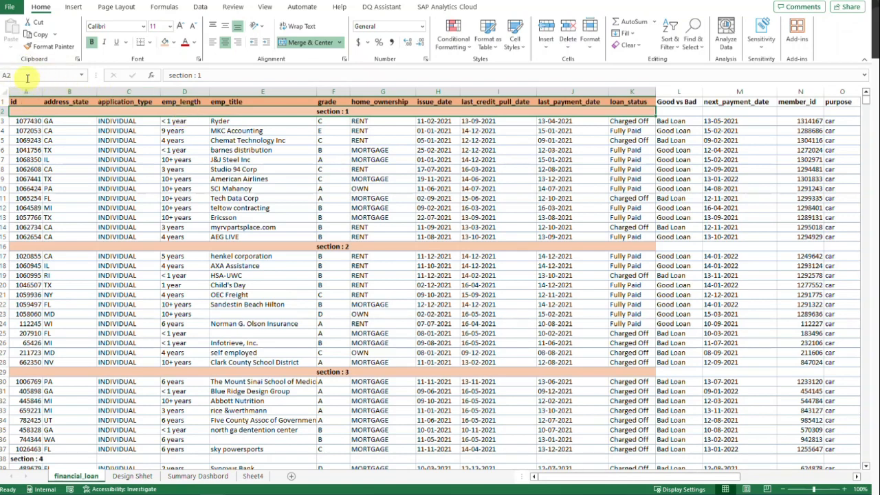
{"action": "left_click", "coordinate": [273, 150]}
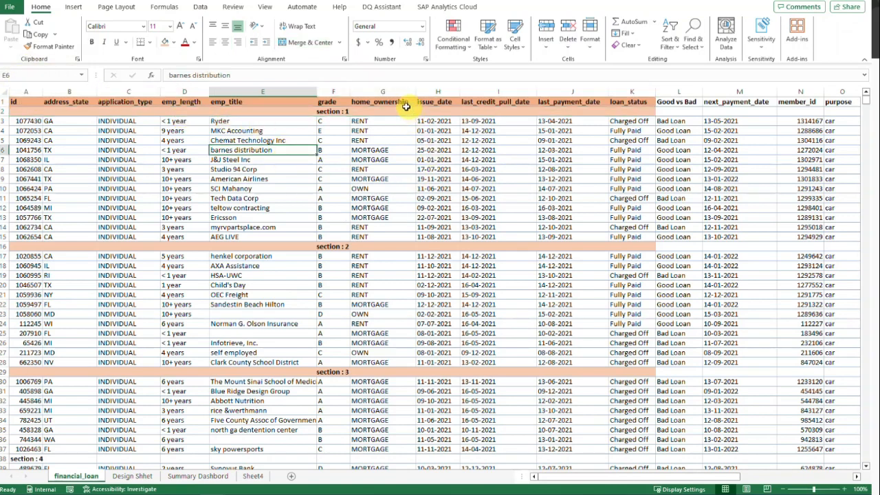
{"action": "left_click_drag", "start_coordinate": [406, 107], "coordinate": [402, 116]}
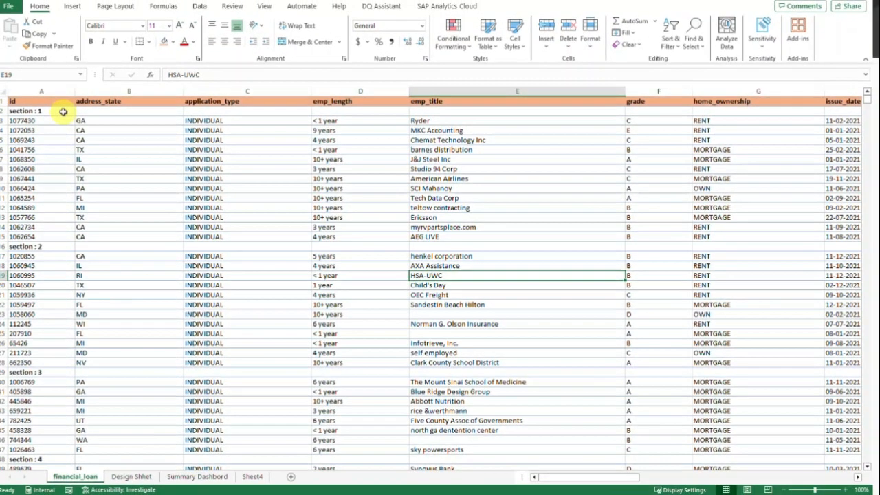
Step: Set the horizontal alignment of A2:G2 to Center Across Selection for the unmerged "section : 1" row
{"action": "left_click", "coordinate": [44, 105]}
{"action": "left_click_drag", "start_coordinate": [92, 111], "coordinate": [727, 112]}
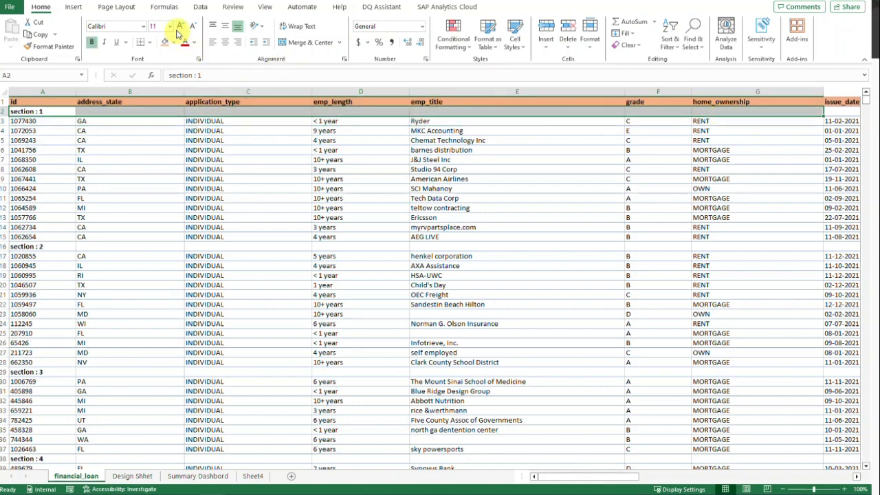
{"action": "left_click", "coordinate": [344, 61]}
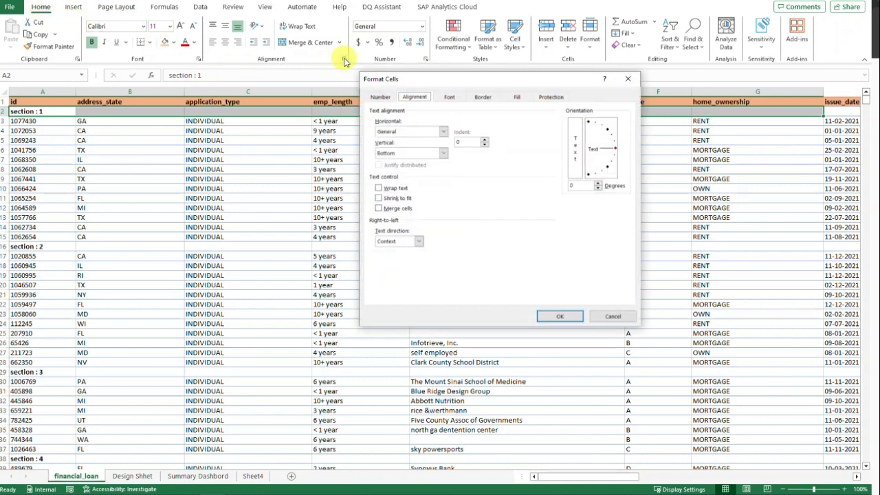
{"action": "left_click", "coordinate": [445, 132]}
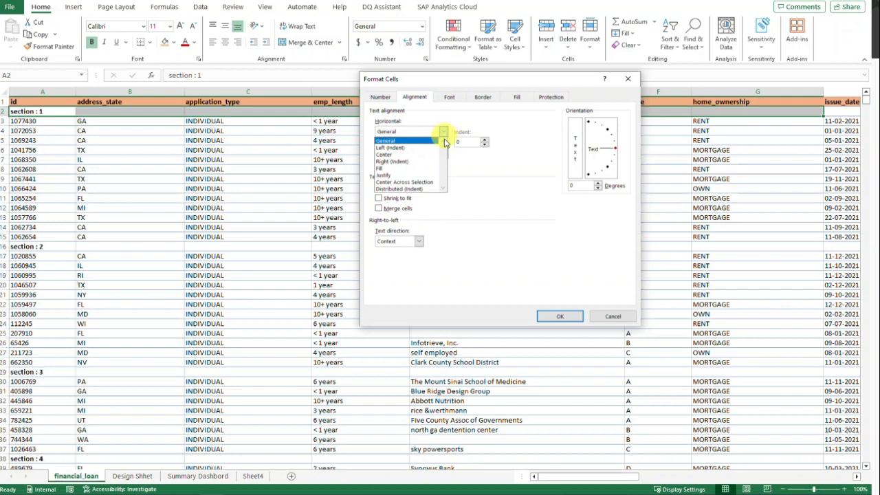
{"action": "left_click", "coordinate": [440, 187]}
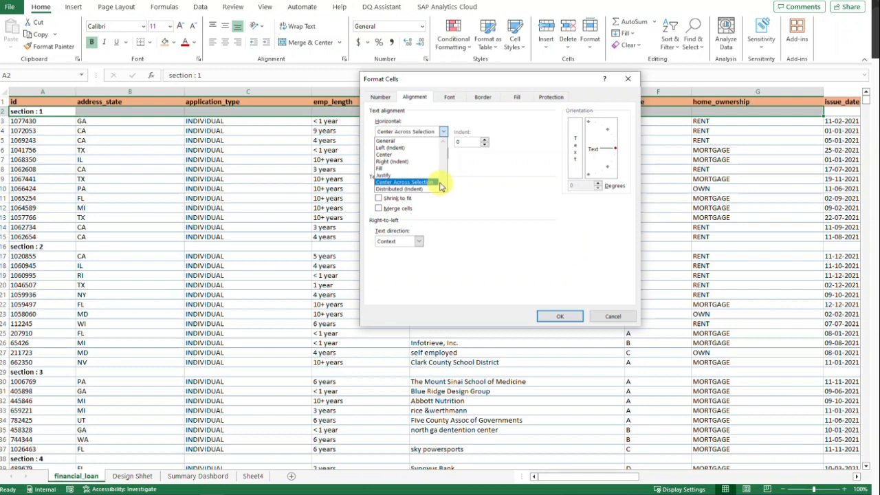
{"action": "left_click", "coordinate": [556, 314]}
{"action": "left_click", "coordinate": [557, 315]}
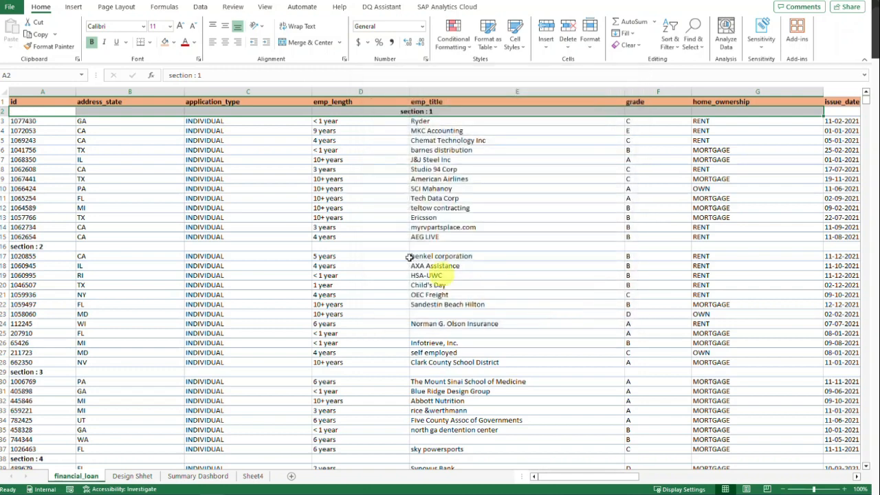
Step: Inspect individual cells in the "section : 1" row, including A2, to check which one holds the text
{"action": "left_click", "coordinate": [359, 190]}
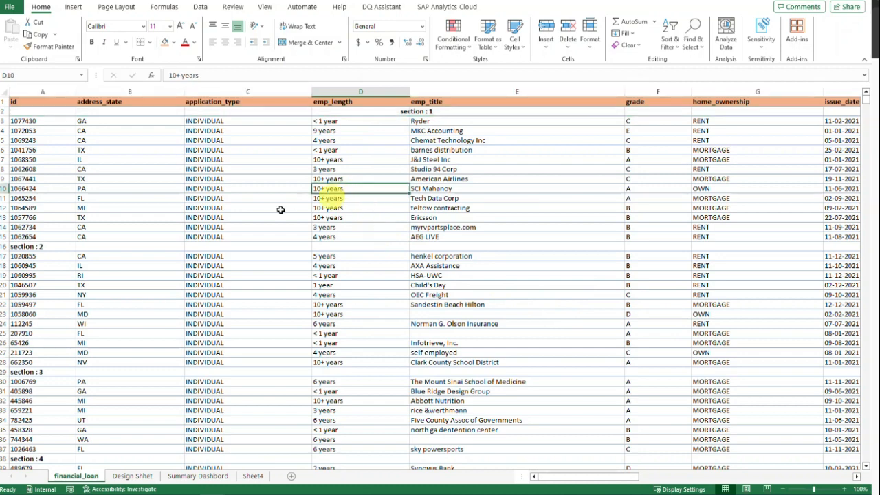
{"action": "left_click", "coordinate": [46, 113]}
{"action": "left_click", "coordinate": [102, 112]}
{"action": "left_click", "coordinate": [35, 108]}
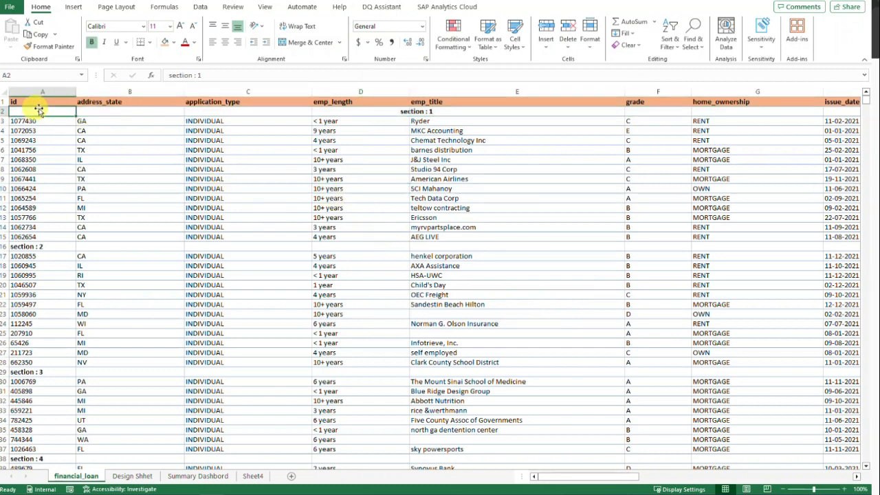
Step: Inspect the cells of the "section : 1" row one by one from B2 to E2 and test selecting across them
{"action": "left_click", "coordinate": [94, 112]}
{"action": "left_click", "coordinate": [220, 112]}
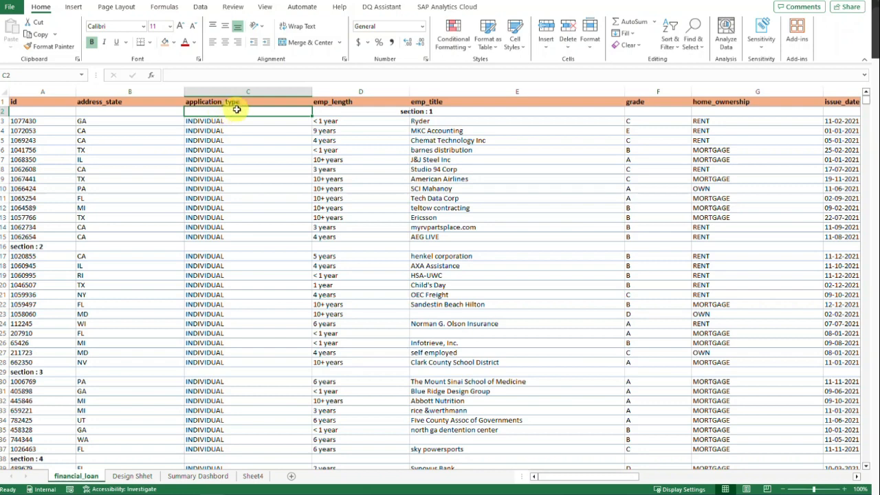
{"action": "left_click", "coordinate": [347, 113]}
{"action": "left_click", "coordinate": [443, 113]}
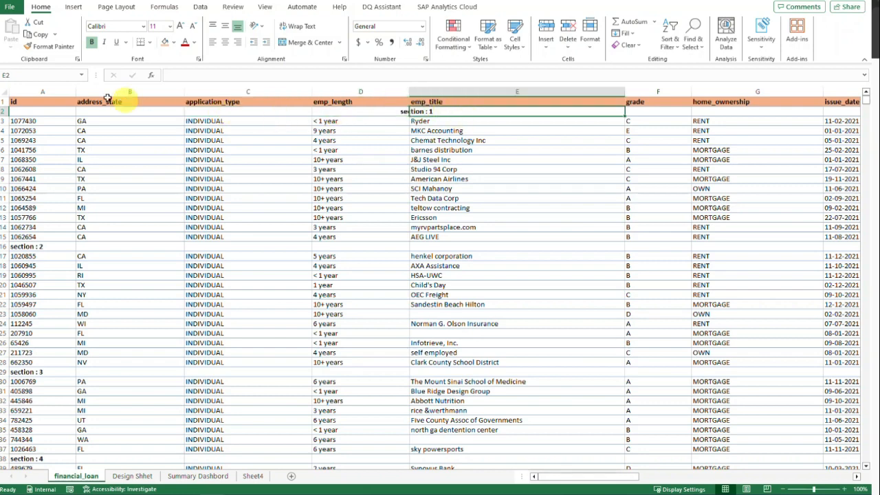
{"action": "left_click_drag", "start_coordinate": [68, 110], "coordinate": [447, 118]}
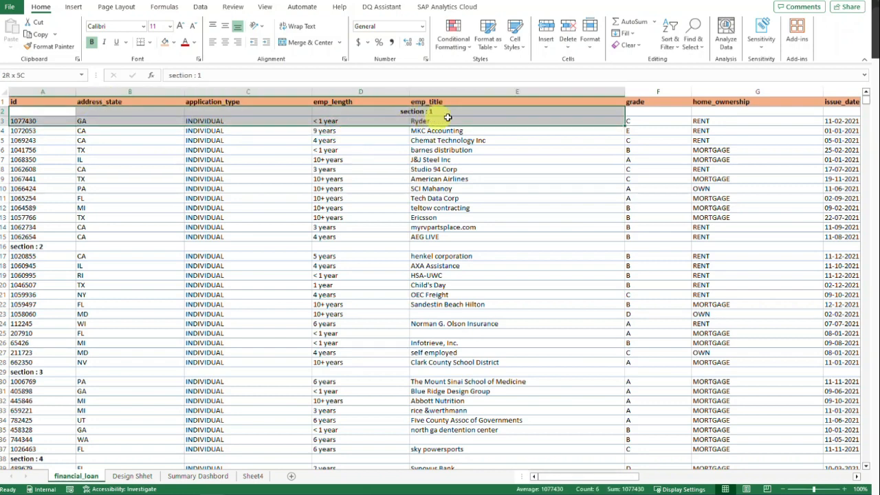
{"action": "left_click", "coordinate": [585, 118]}
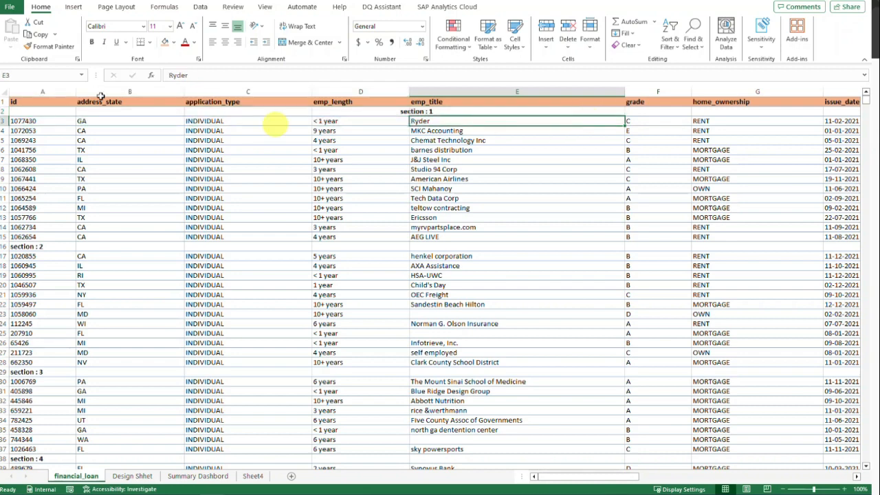
Step: Fill A2:G2 in the "section : 1" row with a light orange theme color
{"action": "left_click_drag", "start_coordinate": [44, 108], "coordinate": [724, 112]}
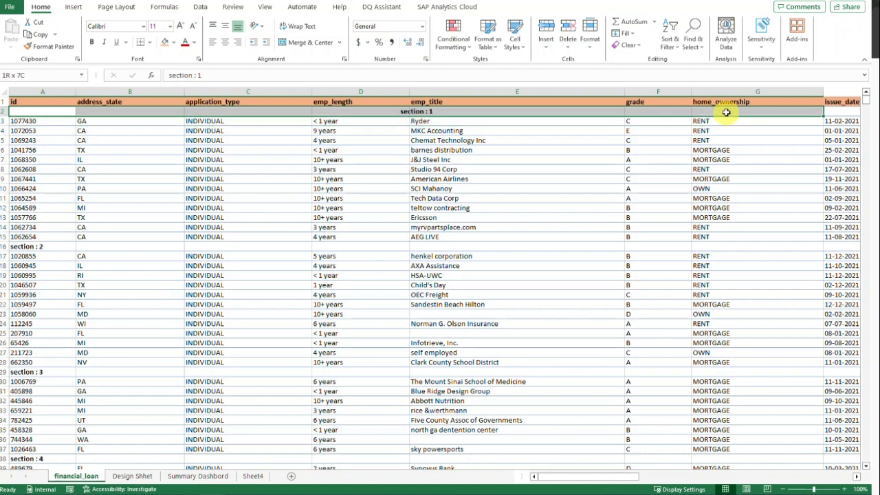
{"action": "left_click", "coordinate": [172, 44]}
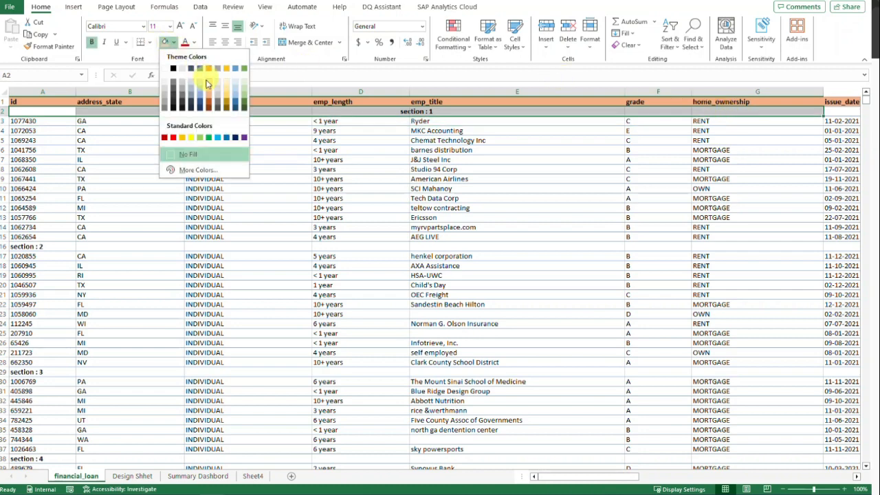
{"action": "left_click", "coordinate": [211, 85]}
{"action": "left_click", "coordinate": [199, 143]}
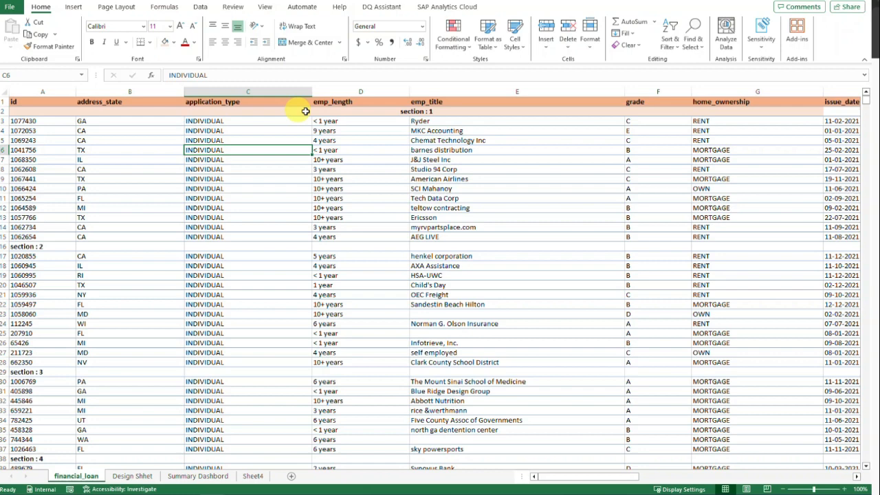
Step: Test selecting only emp_title cells from row 2 down past "section : 2", and review the merge options for C2 without applying any
{"action": "left_click", "coordinate": [438, 112]}
{"action": "mouse_move", "coordinate": [438, 112]}
{"action": "left_mouse_down"}
{"action": "mouse_move", "coordinate": [450, 204]}
{"action": "mouse_move", "coordinate": [447, 342]}
{"action": "left_mouse_up"}
{"action": "left_click", "coordinate": [275, 112]}
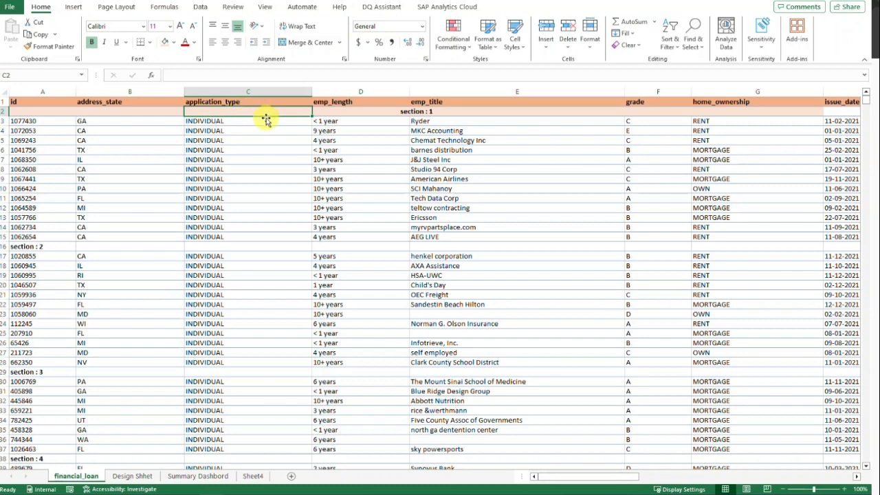
{"action": "left_click", "coordinate": [339, 43]}
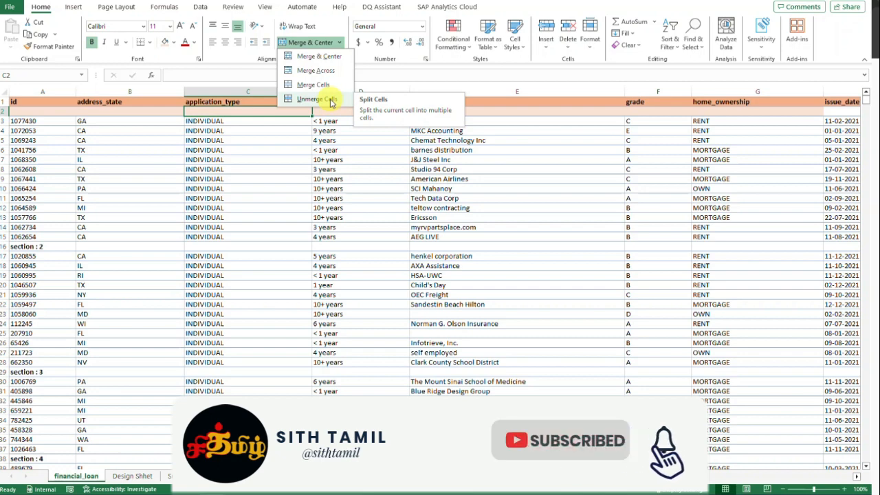
{"action": "left_click", "coordinate": [300, 150]}
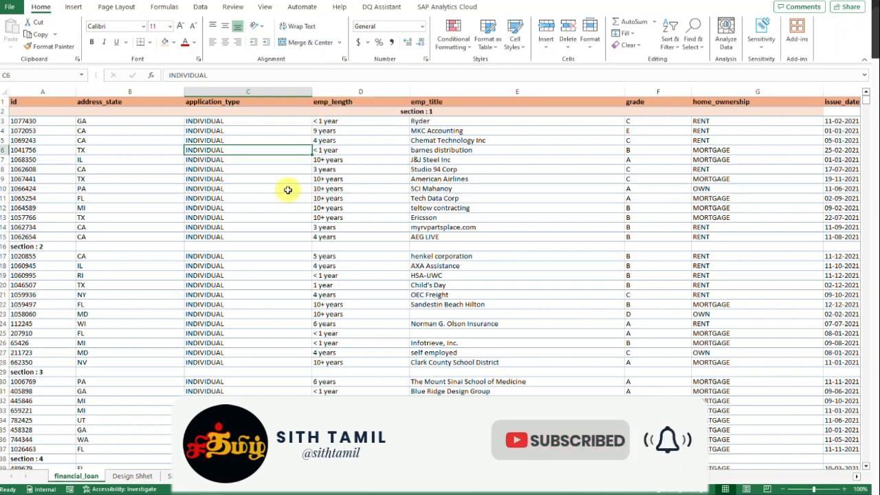